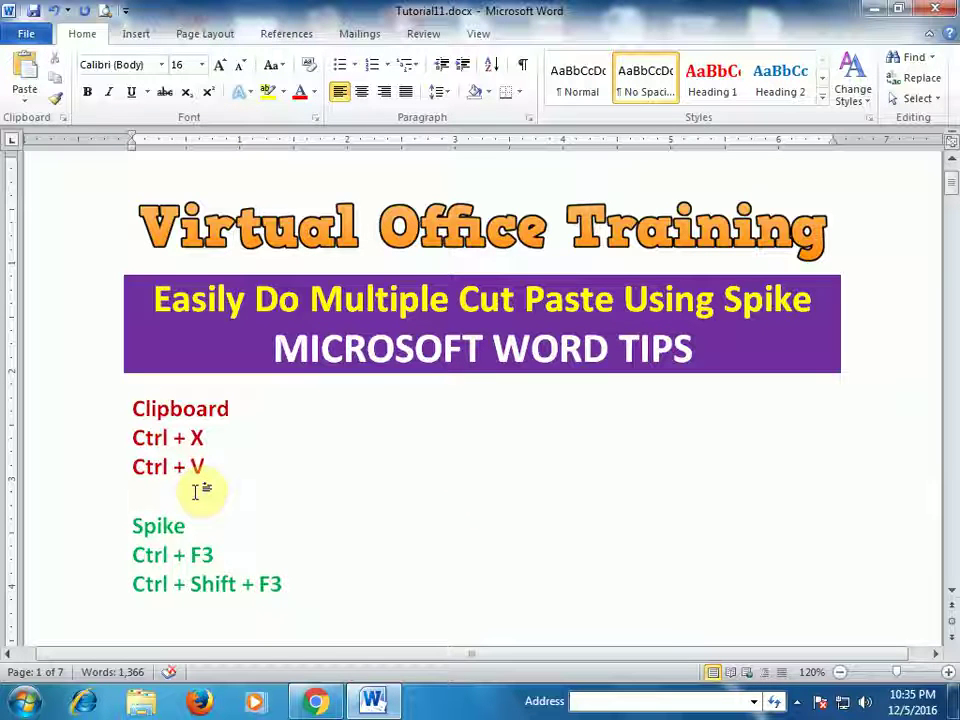
Highlight the words Spike and Clipboard in the notes, then clear the selection.
left_click(190, 525)
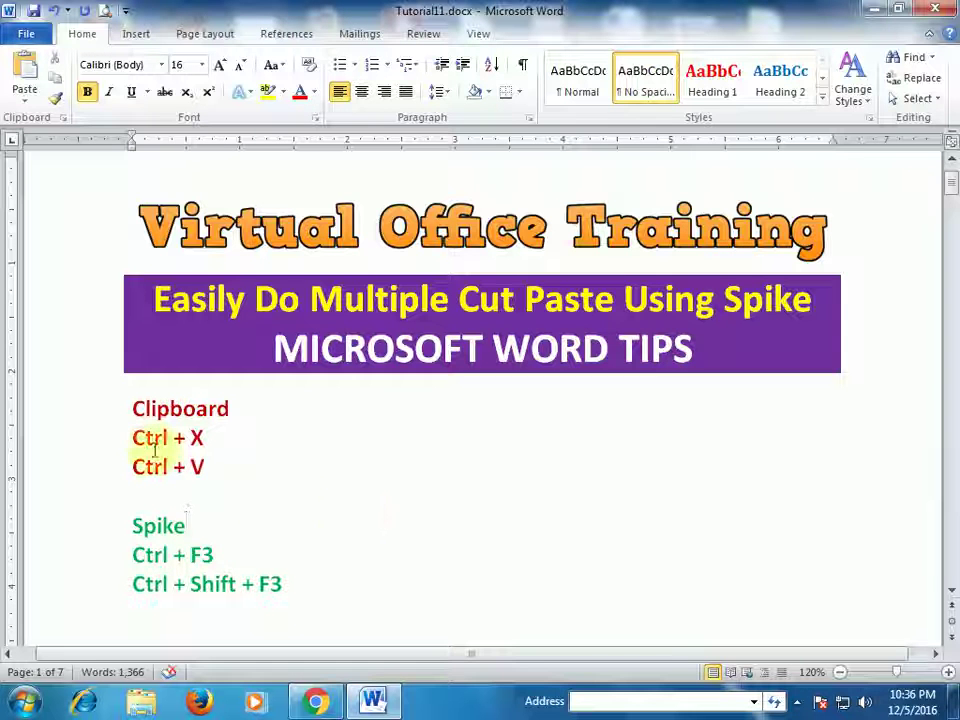
left_click_drag(134, 520, 201, 520)
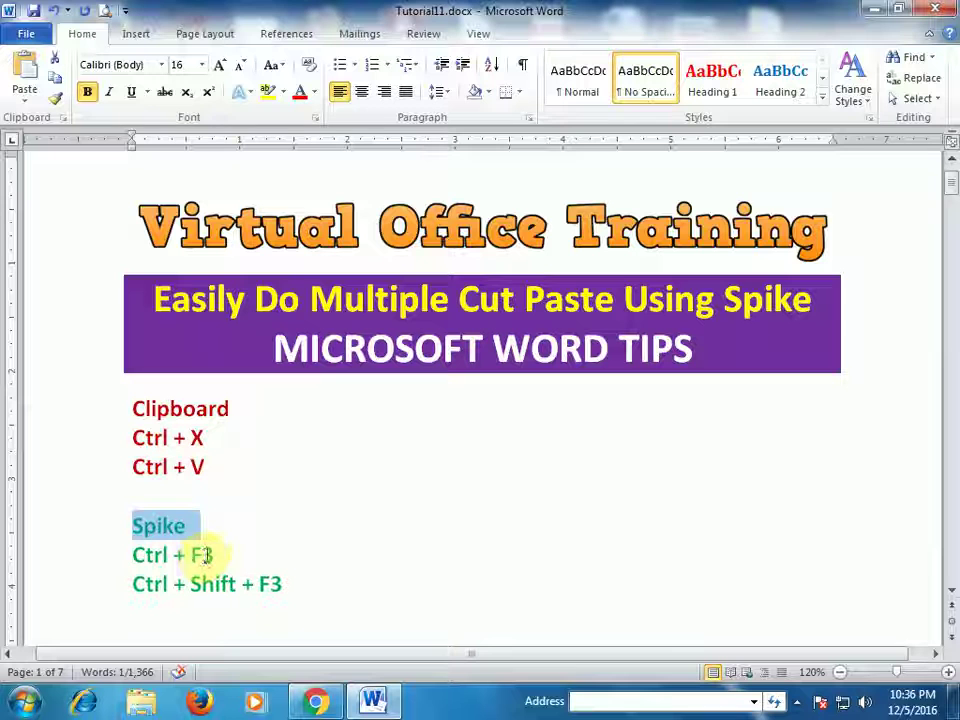
left_click(130, 409)
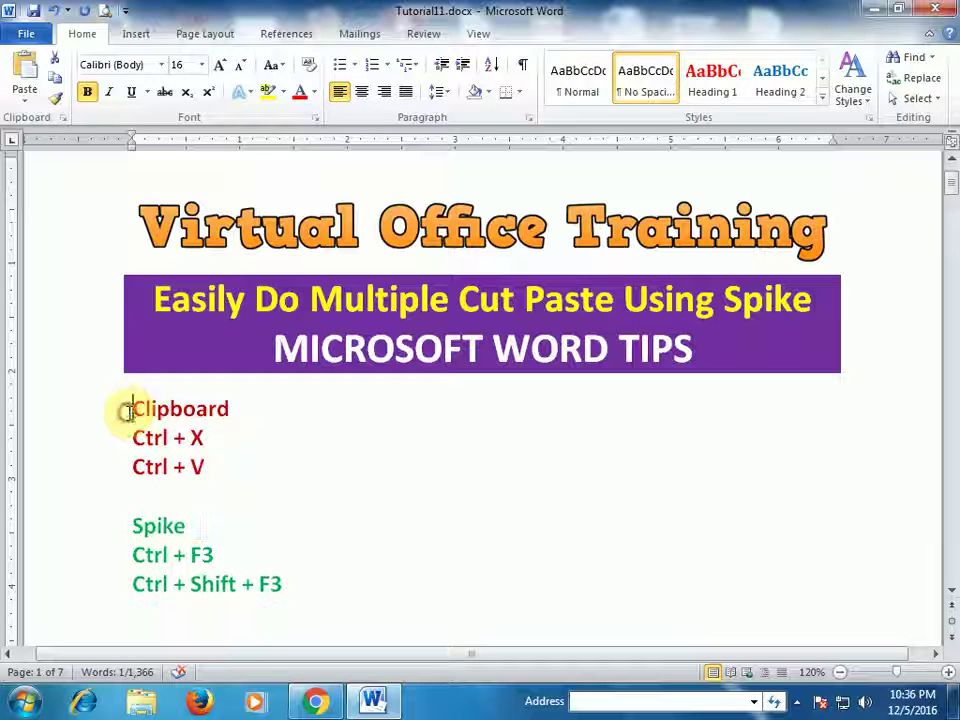
left_click_drag(128, 410, 233, 416)
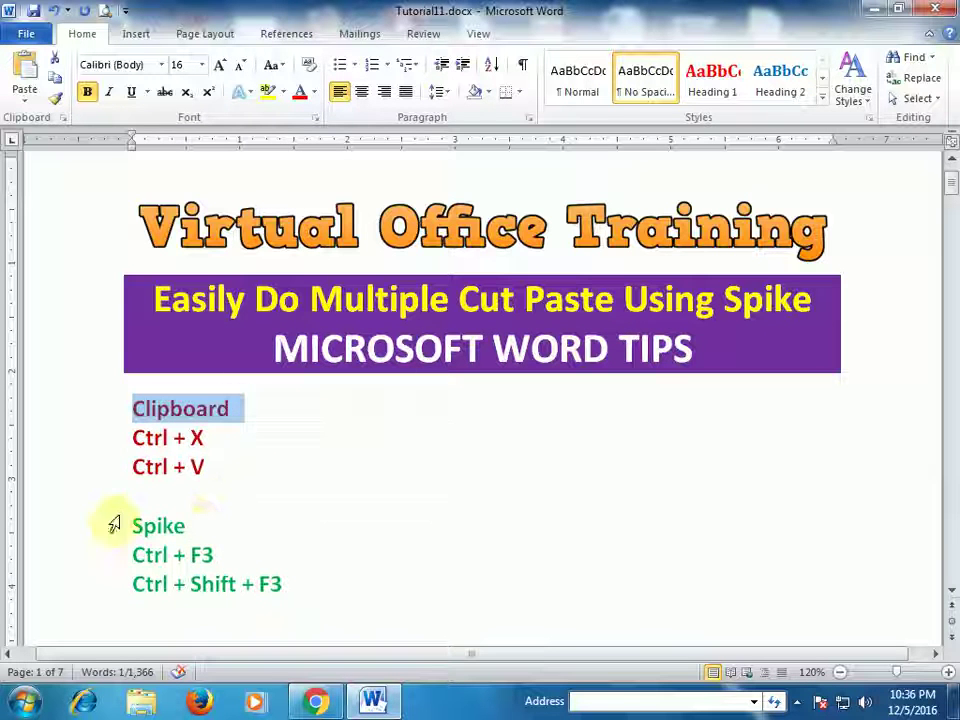
left_click(250, 497)
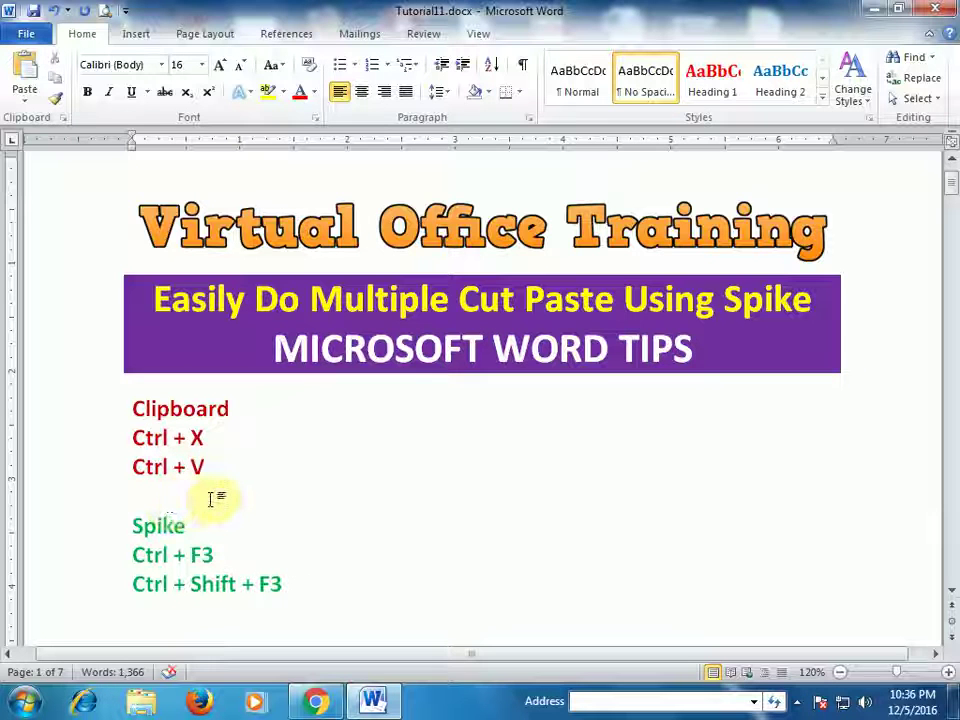
Cut the heading '1.1. What is computer?' into the Spike.
scroll(212, 497, "down", 3)
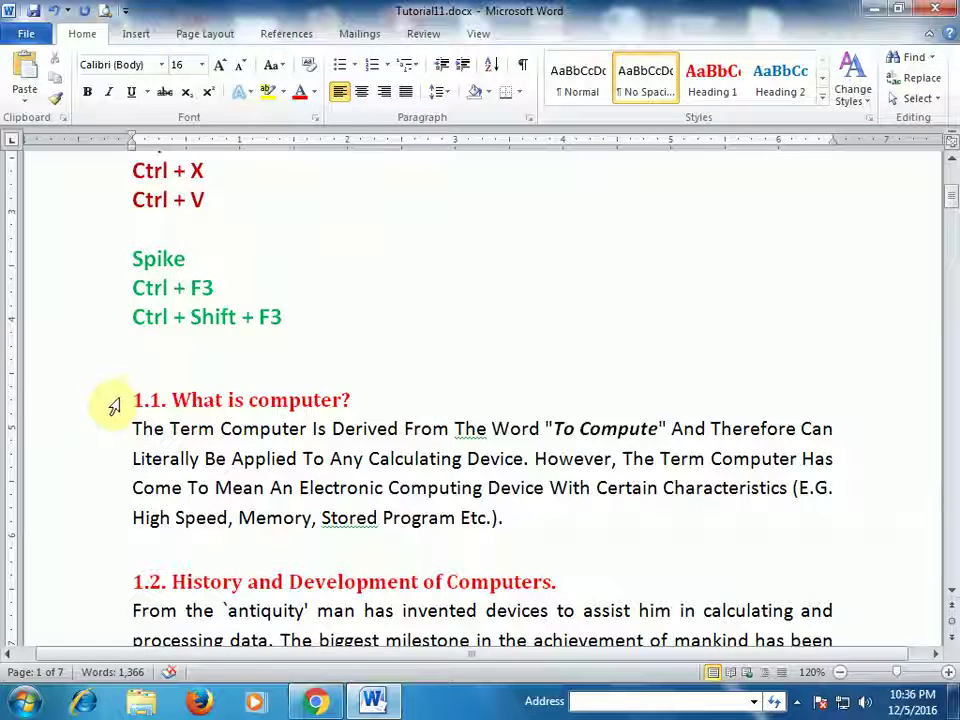
left_click_drag(125, 399, 345, 399)
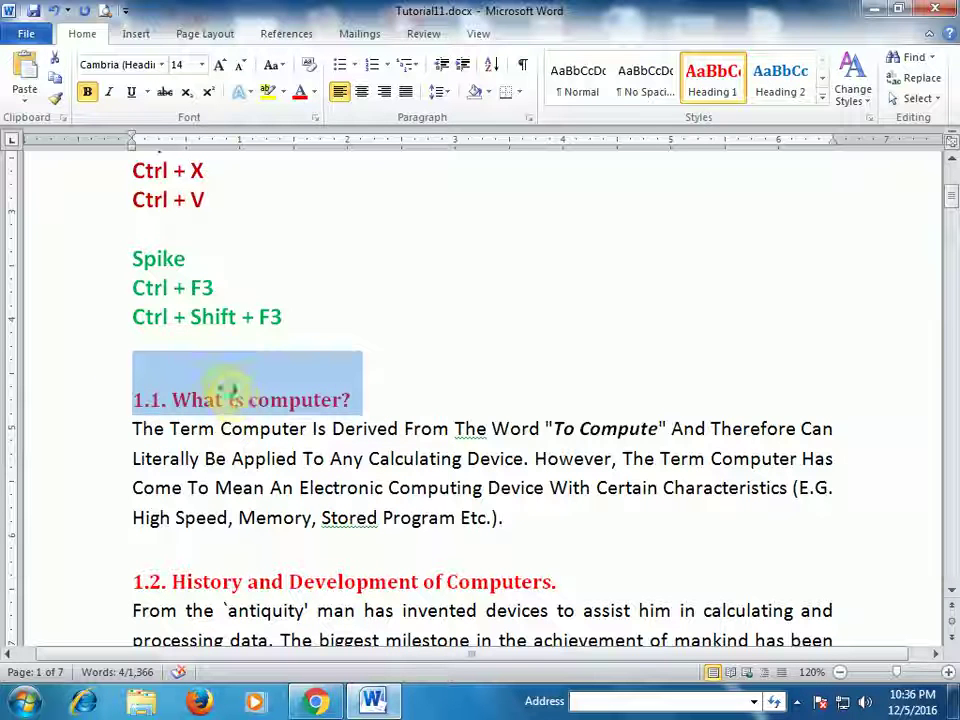
left_click_drag(228, 398, 273, 402)
key("ctrl+F3")
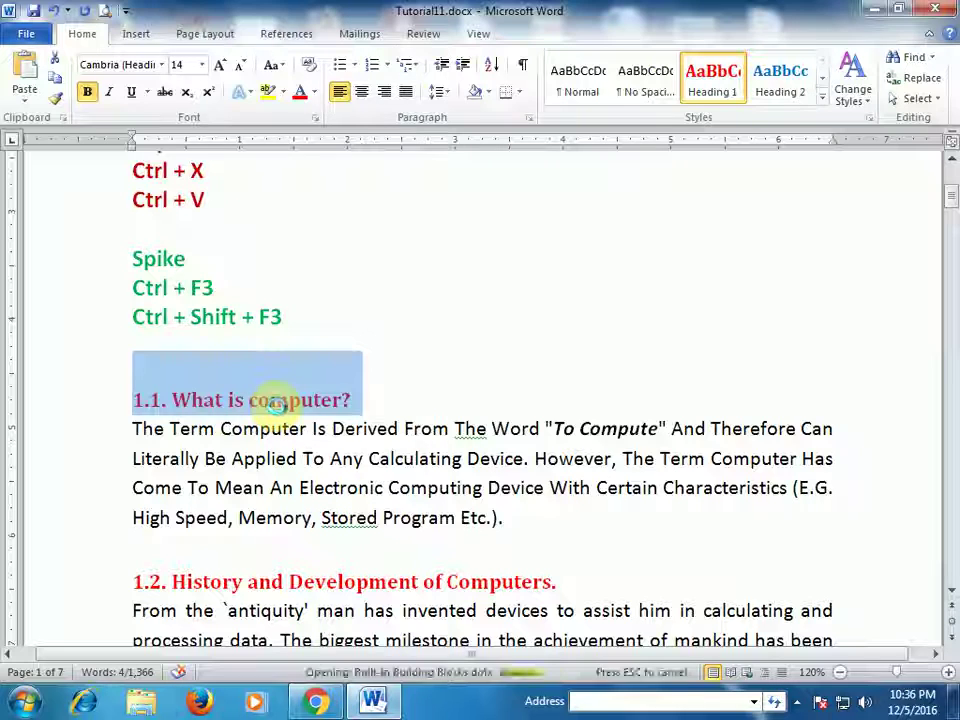
Remove the heading 'Modern Ages (Since 1944).' for the Spike.
scroll(308, 412, "down", 9)
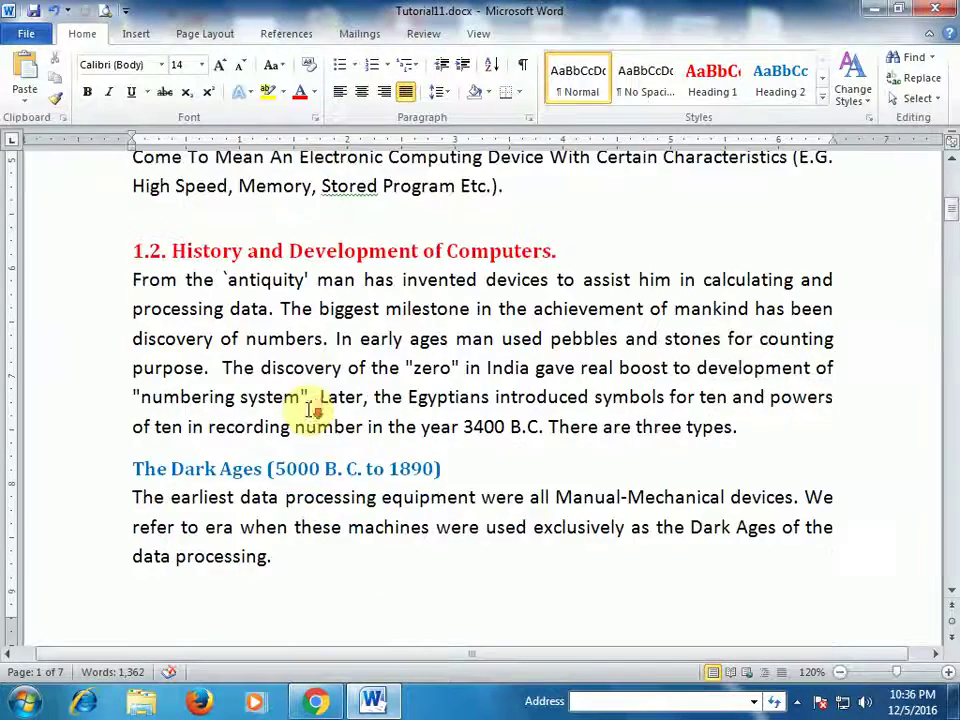
scroll(310, 418, "down", 10)
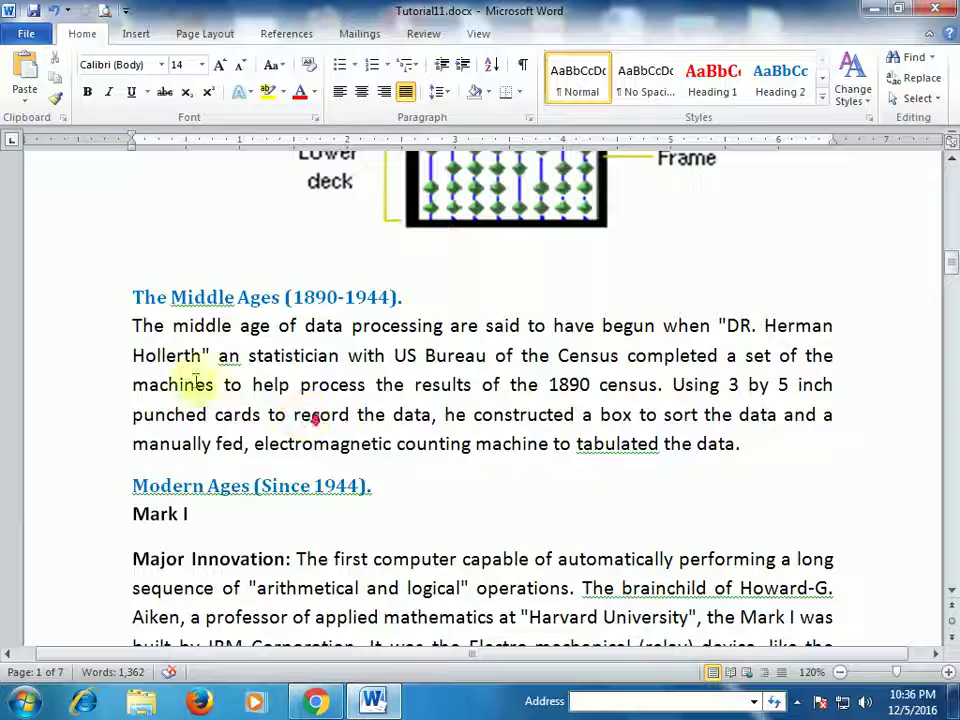
left_click(128, 486)
left_click_drag(128, 486, 386, 487)
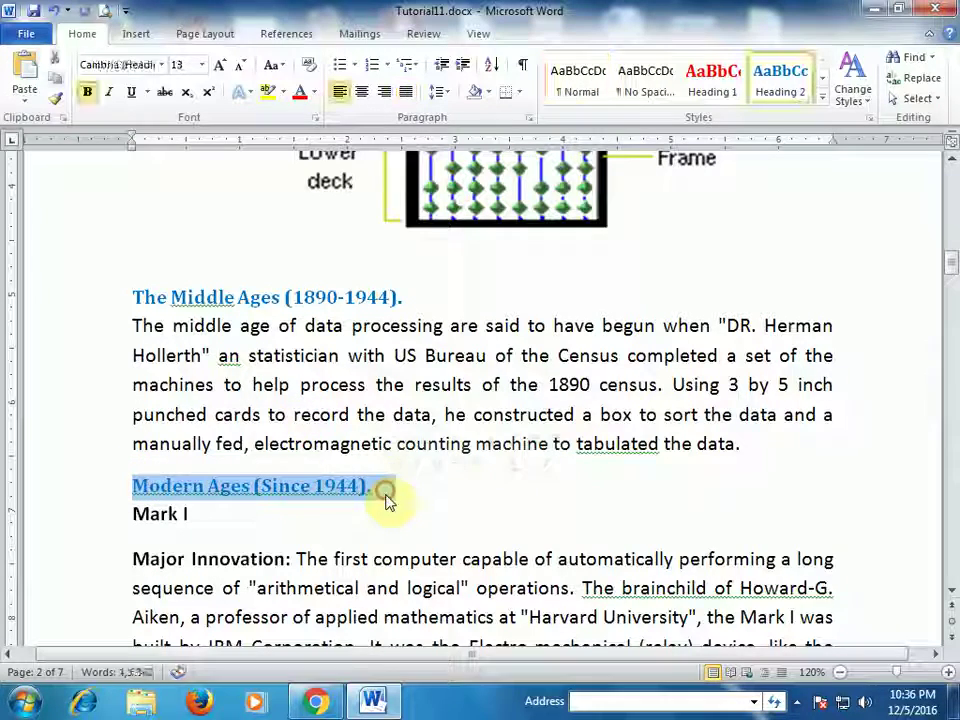
key("Delete")
Cut the heading 'Second Generation Computers (1960-1965)' and return to the shortcut notes.
scroll(375, 495, "down", 15)
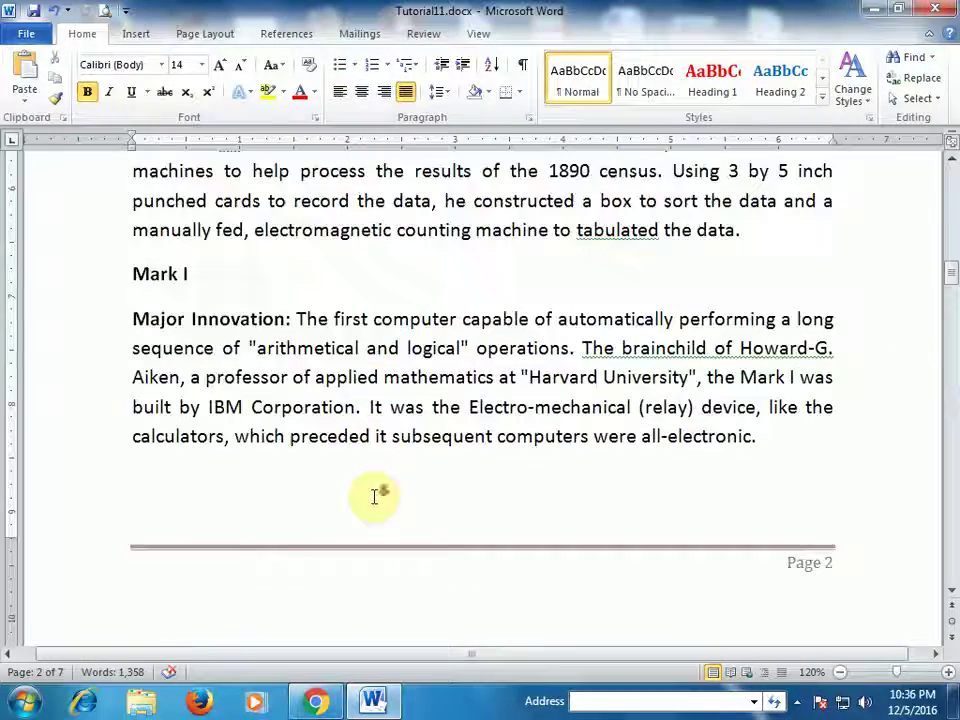
scroll(375, 495, "down", 8)
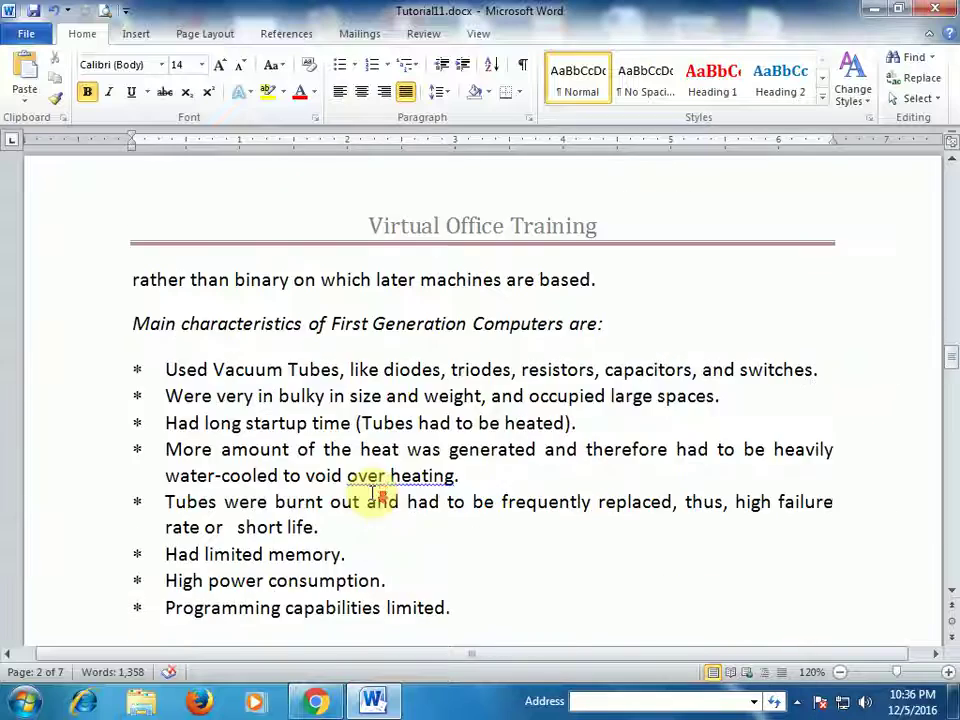
left_click(142, 381)
left_click_drag(125, 354, 521, 350)
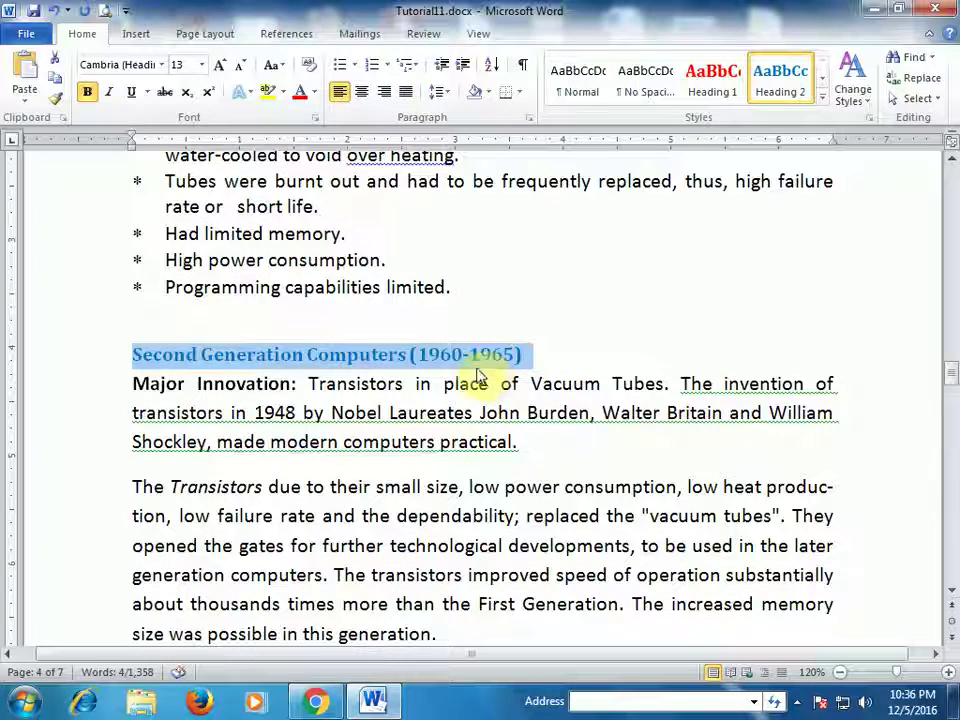
key("ctrl+x")
scroll(375, 375, "up", 10)
scroll(380, 365, "up", 20)
scroll(377, 360, "up", 5)
scroll(377, 360, "down", 4)
left_click(291, 441)
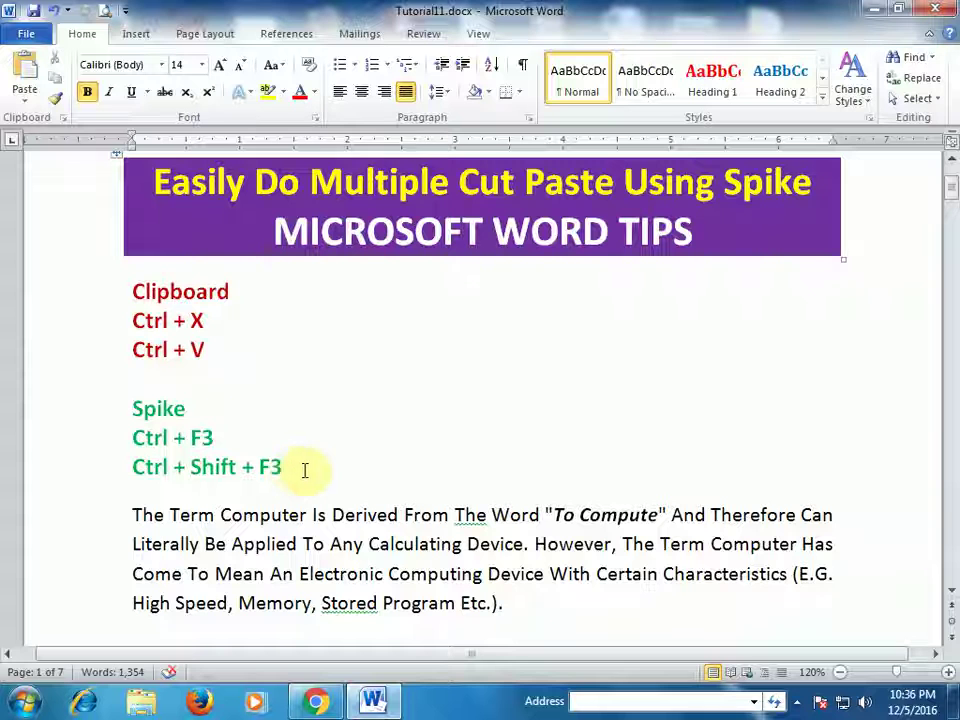
Paste the three Spike headings on a new line below the 'Ctrl + Shift + F3' note.
left_click(306, 470)
key("Return")
key("Return")
key("Return")
key("Return")
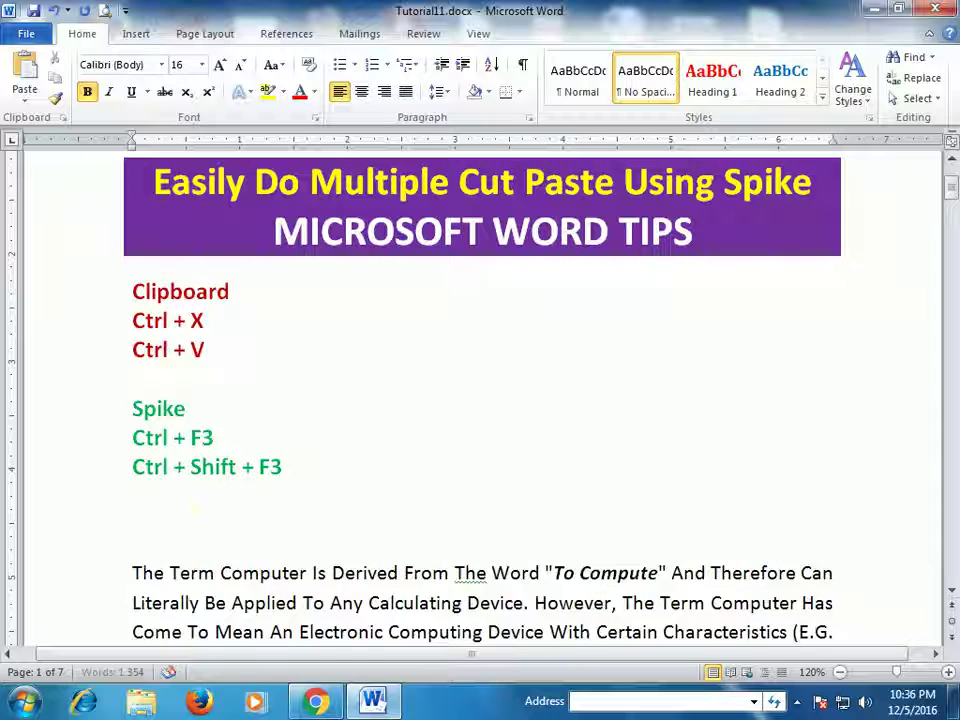
left_click(189, 516)
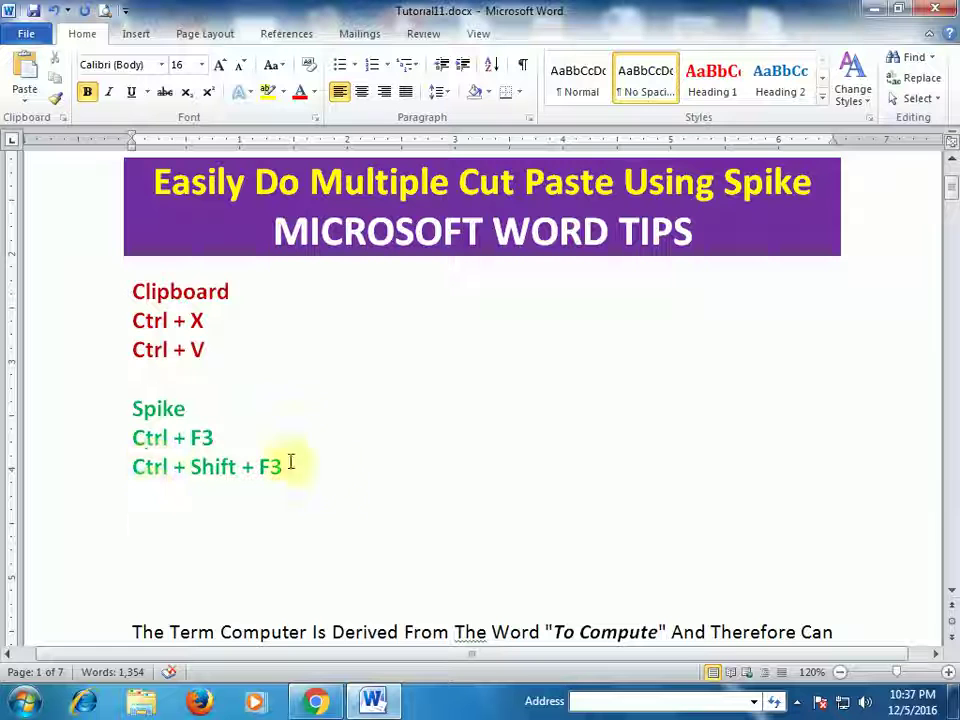
key("ctrl+shift+F3")
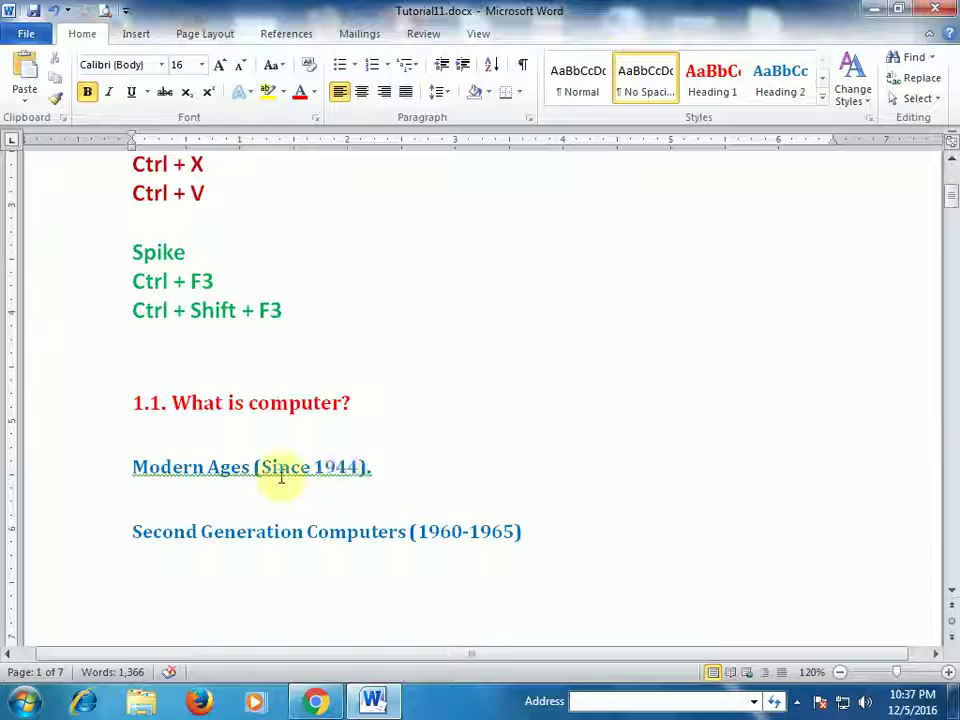
scroll(378, 470, "up", 6)
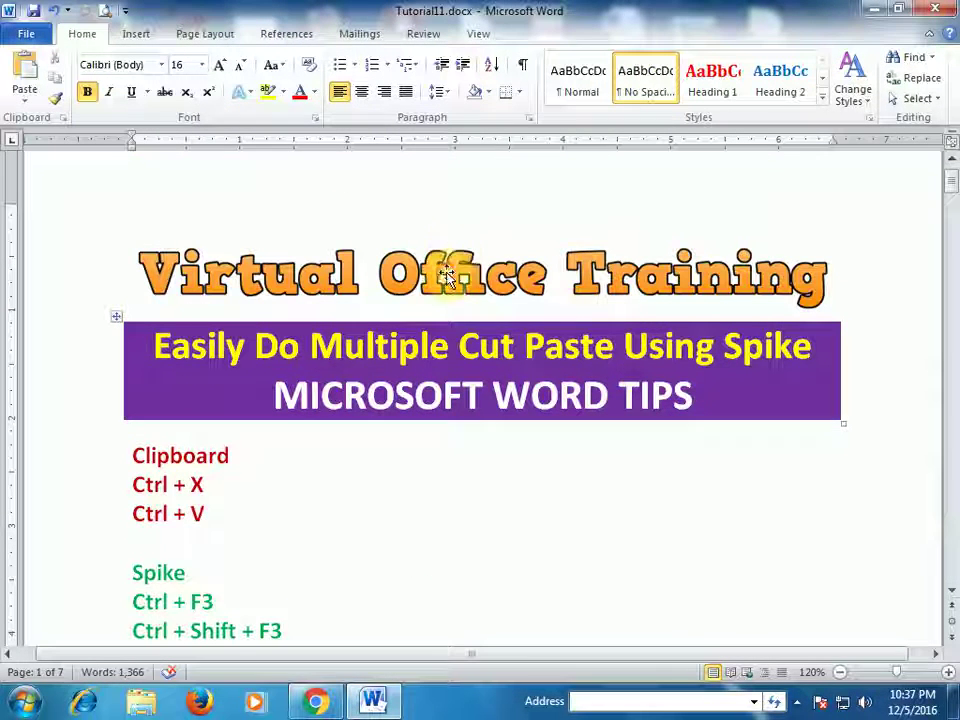
Cut the Virtual Office Training title art and abacus picture into the Spike, then show file Info.
left_click(448, 275)
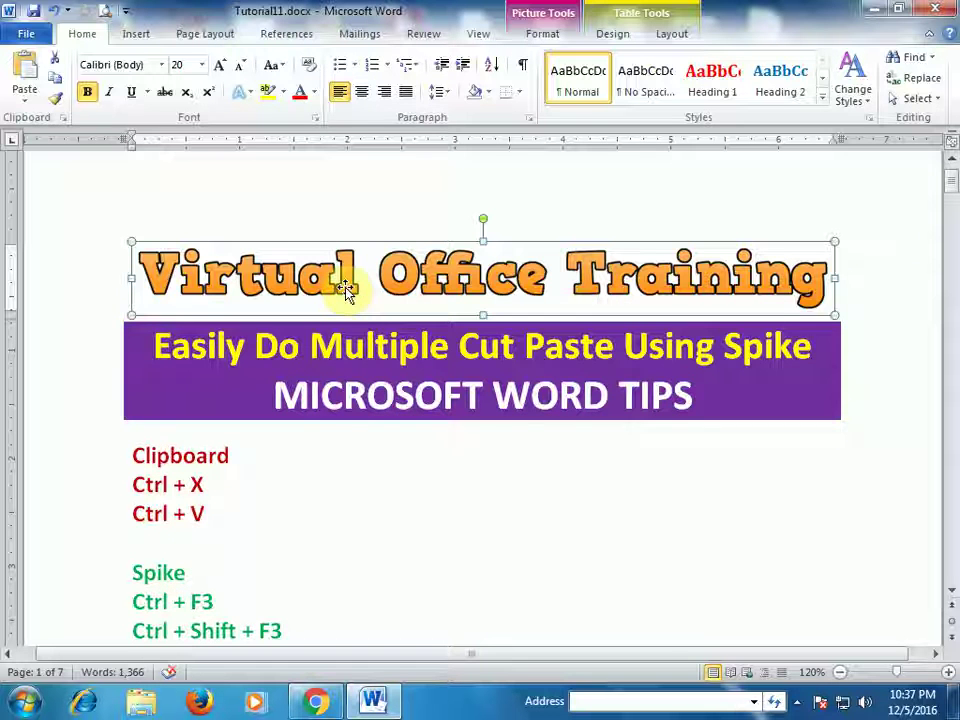
key("ctrl+F3")
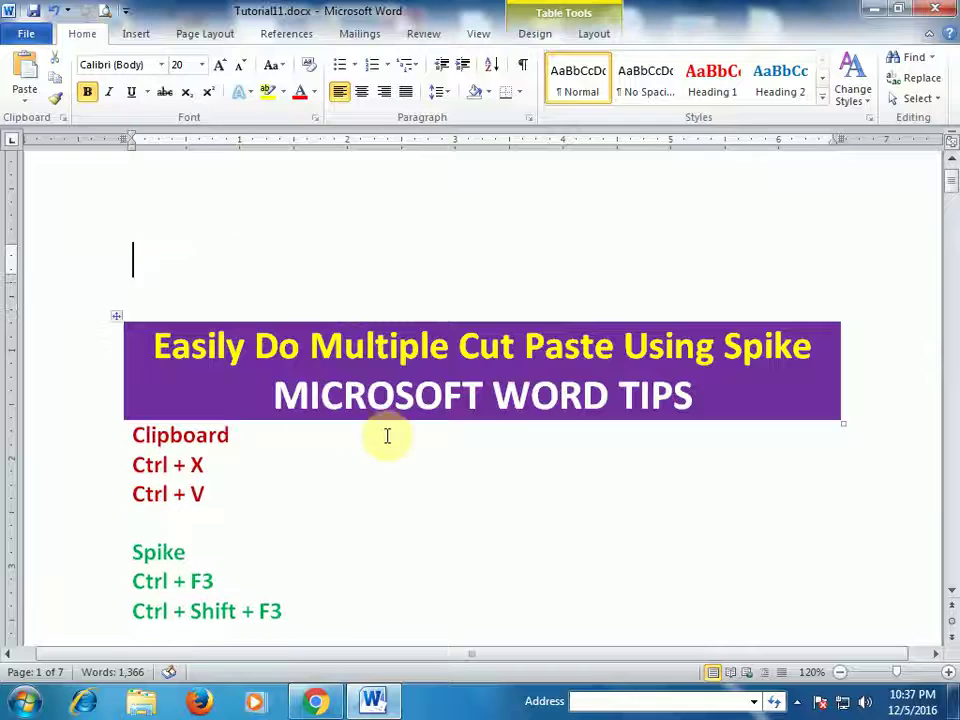
scroll(387, 436, "down", 20)
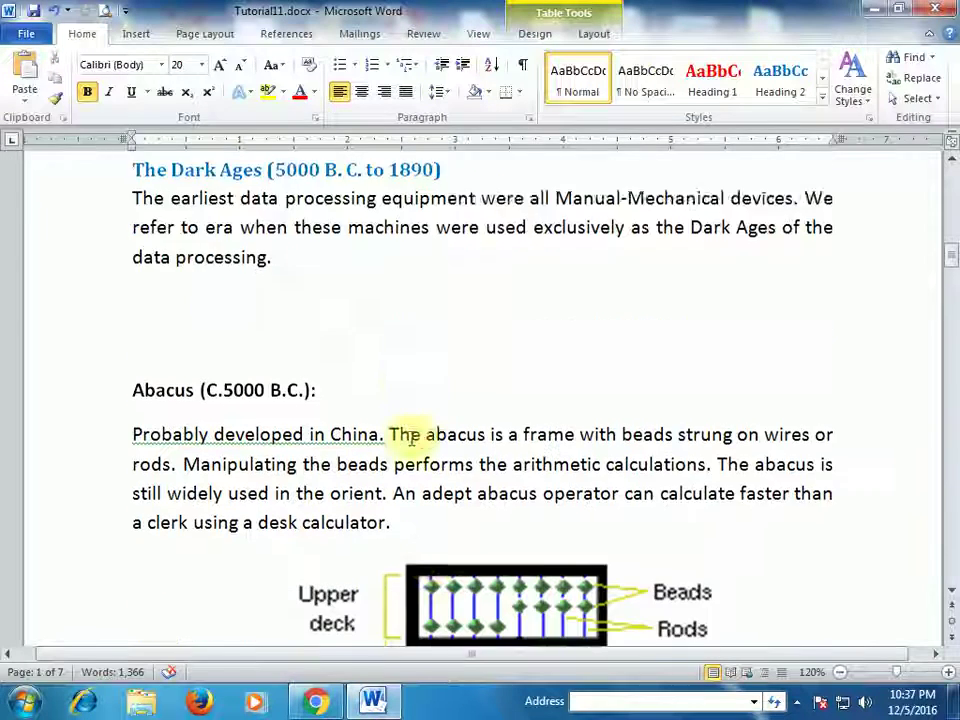
scroll(410, 438, "down", 1)
left_click(518, 512)
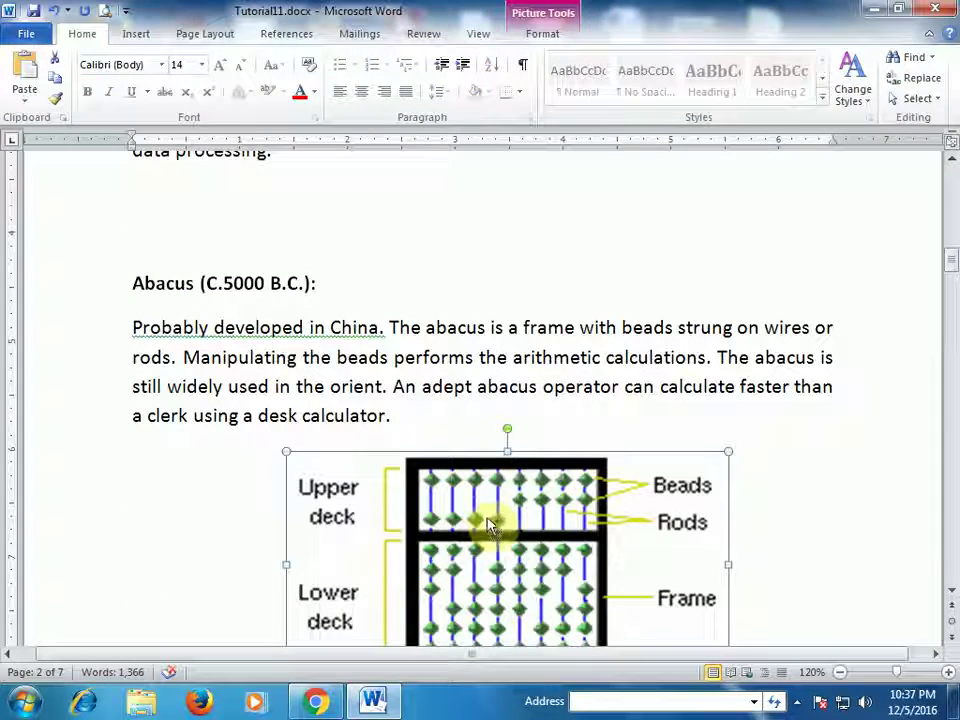
key("ctrl+F3")
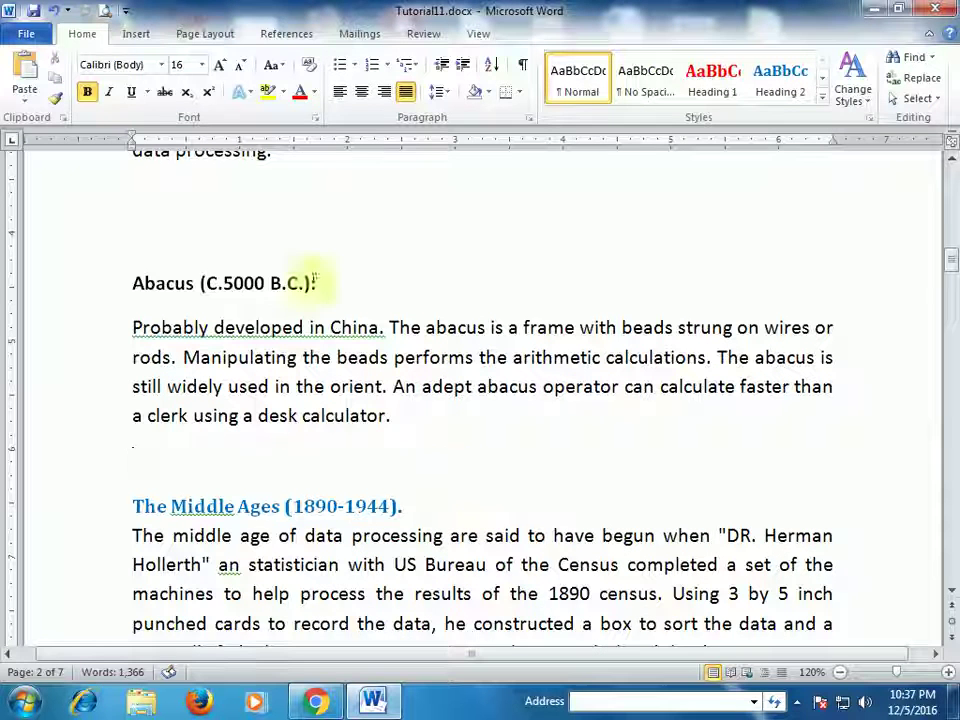
left_click(17, 27)
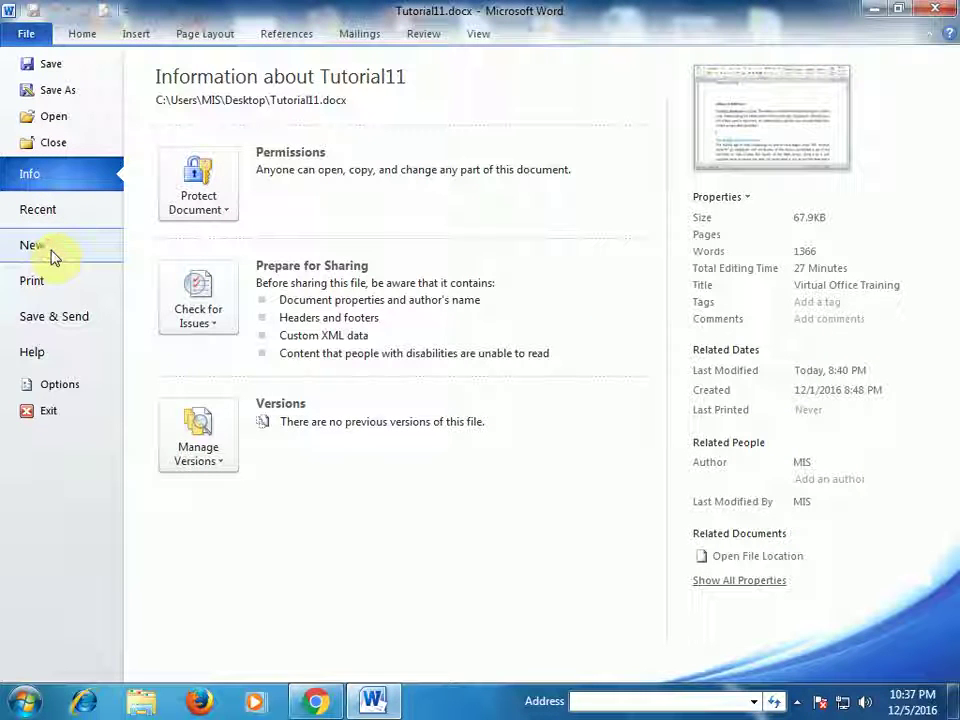
Create a blank document and paste the title art and abacus picture into it.
left_click(57, 252)
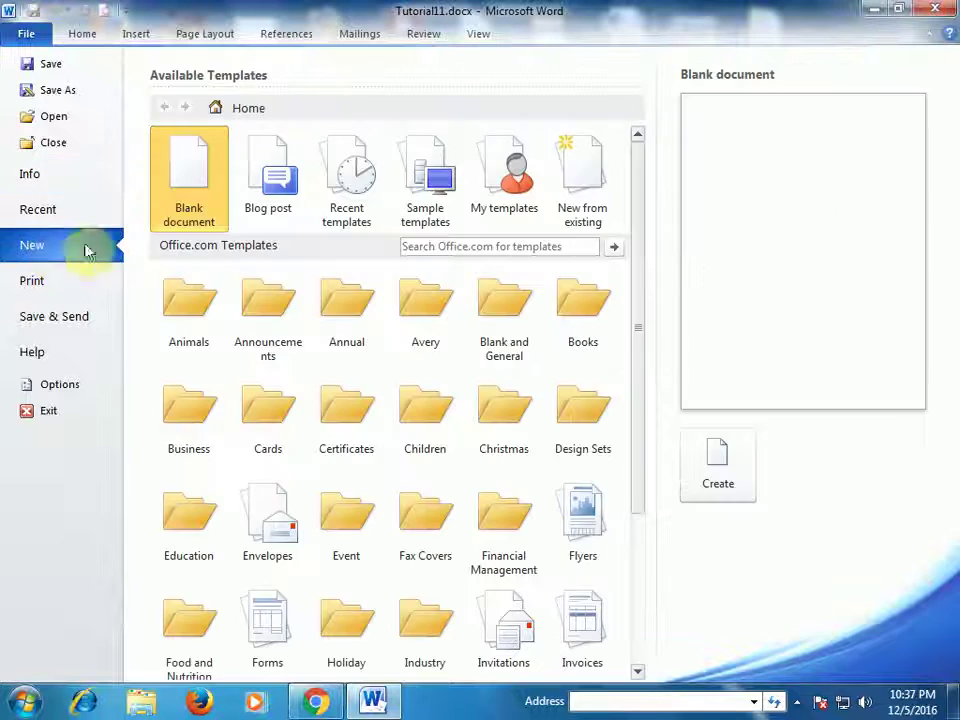
left_click(705, 456)
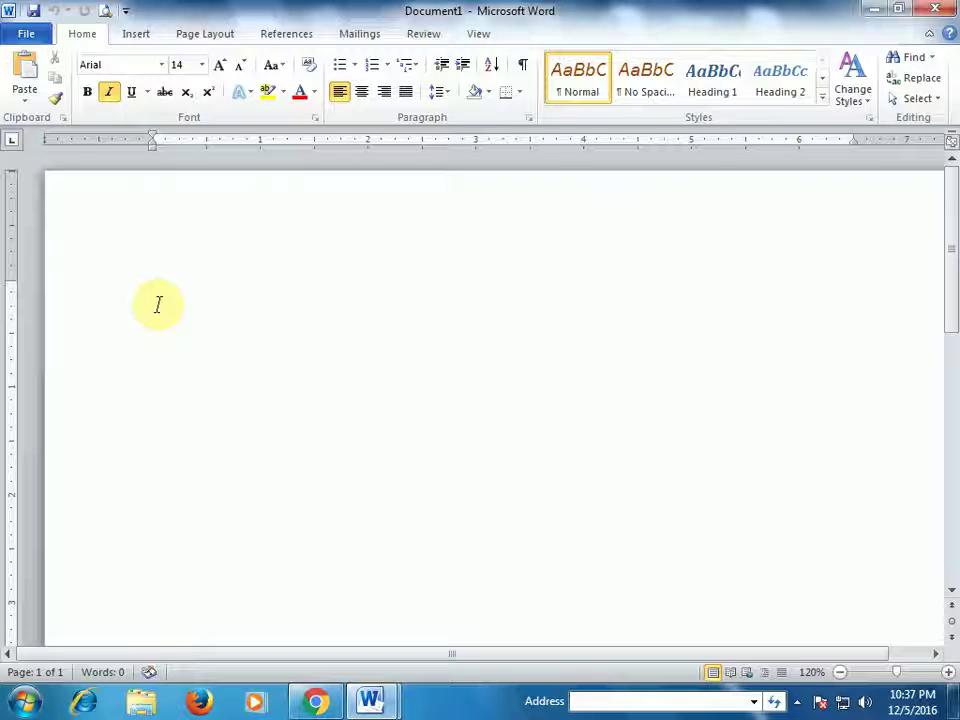
key("ctrl+v")
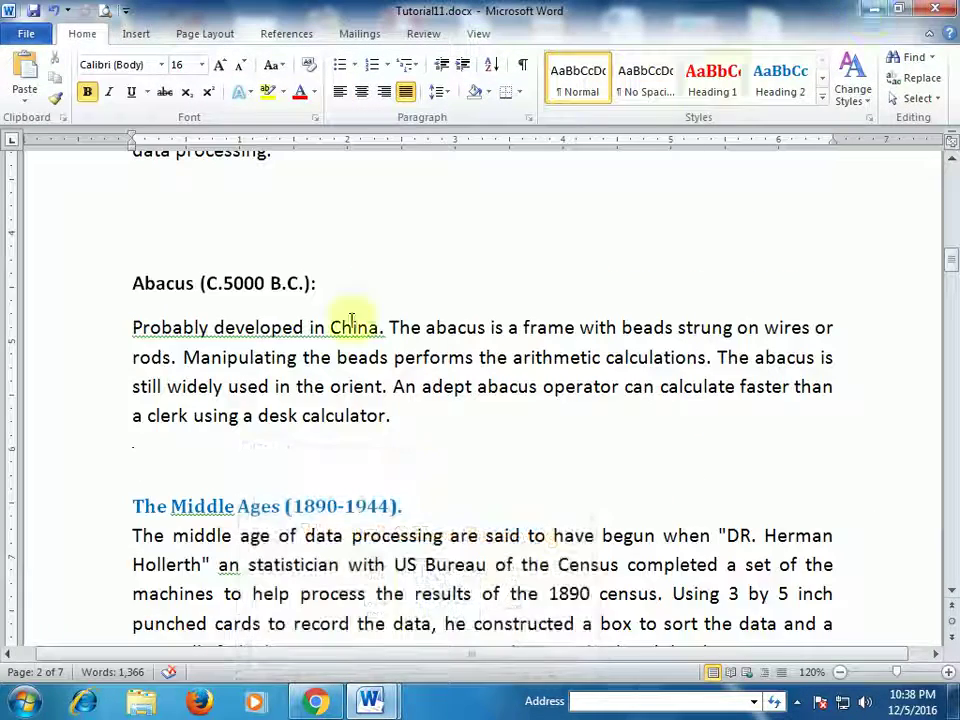
Scroll Tutorial11.docx back to the top to view the banner, notes and pasted headings.
scroll(420, 395, "up", 5)
scroll(425, 386, "up", 3)
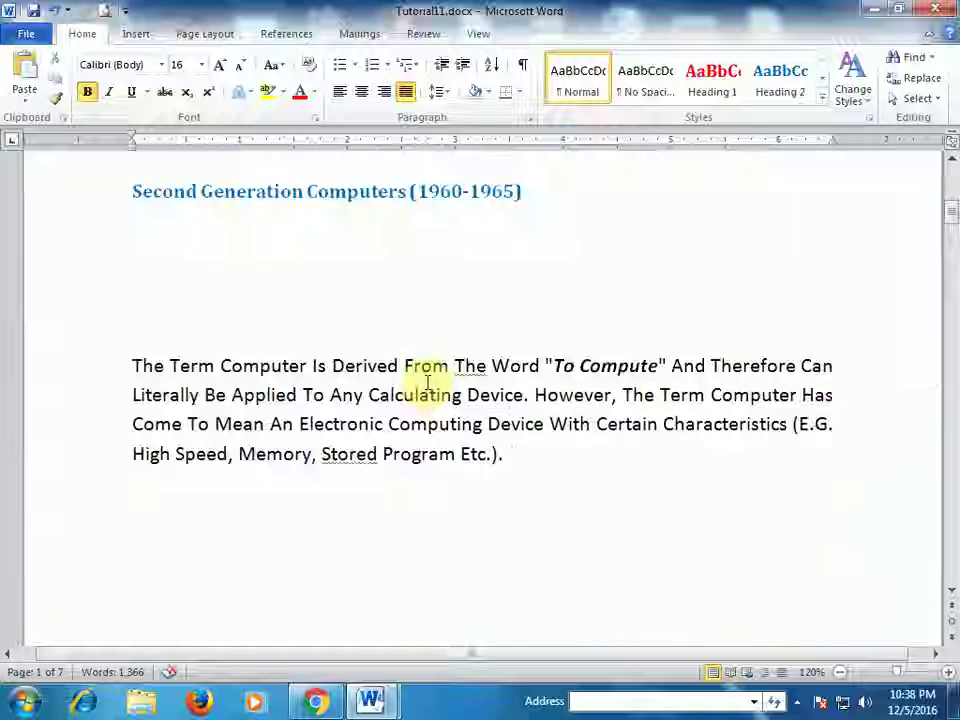
scroll(430, 381, "up", 7)
scroll(433, 380, "down", 2)
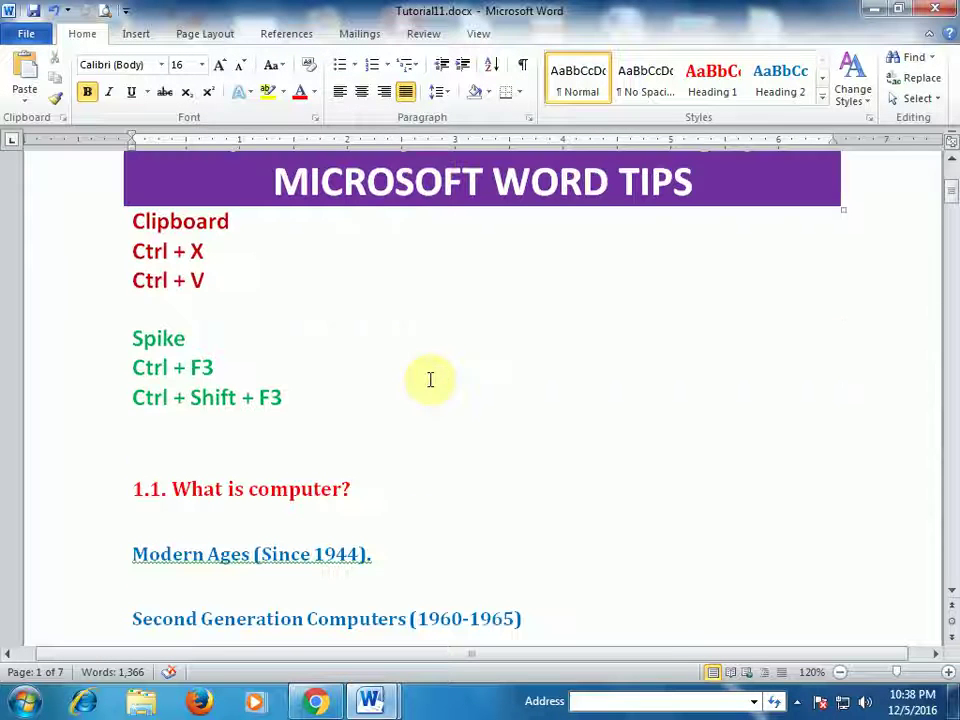
scroll(430, 380, "up", 3)
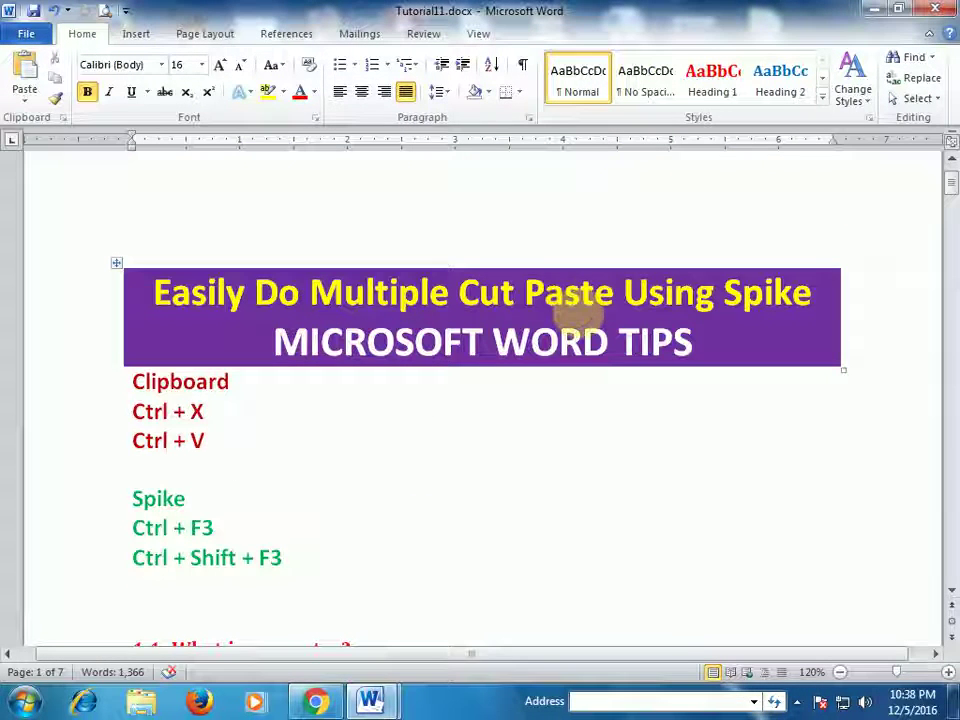